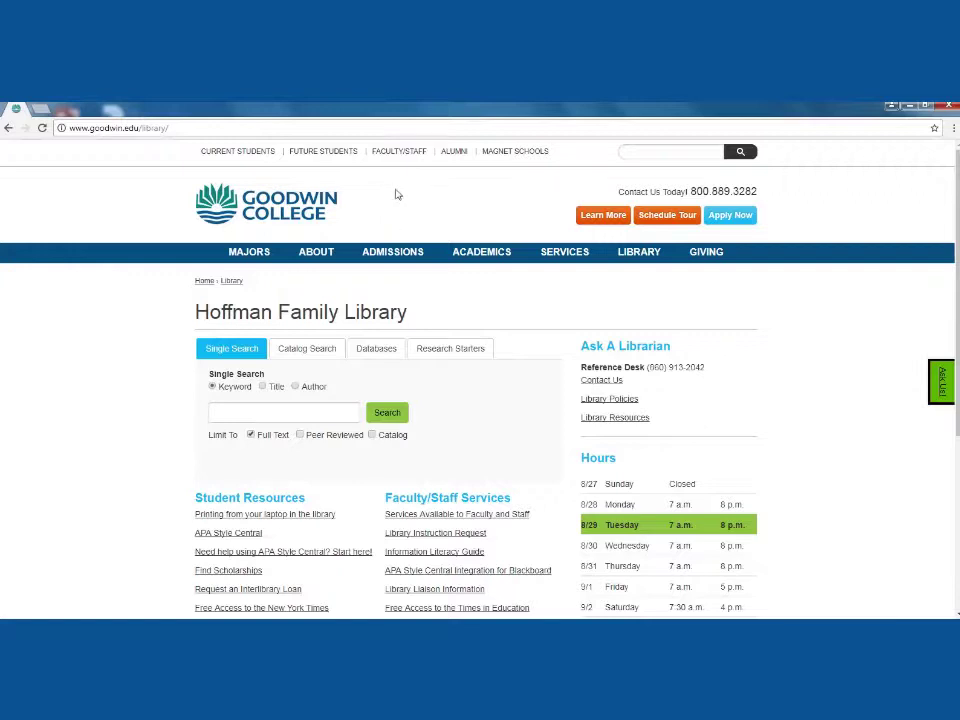
Step: Show the Databases tab on the Goodwin College Library homepage search box
{"action": "left_click_drag", "start_coordinate": [258, 376], "coordinate": [206, 378]}
Step: Open the library's Databases A-Z list
{"action": "left_click", "coordinate": [379, 350]}
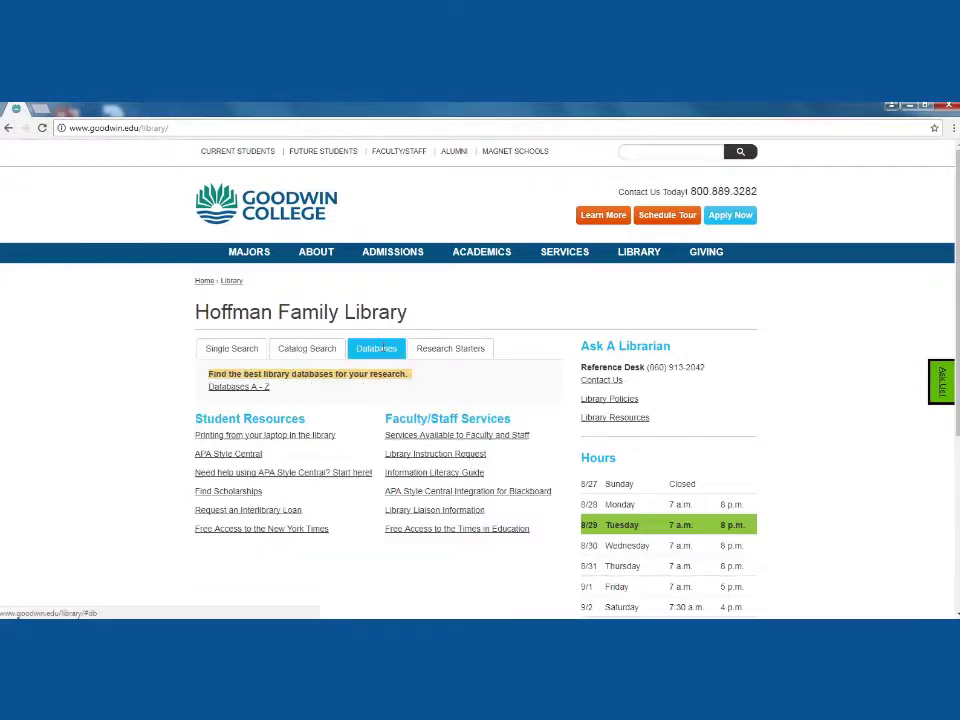
{"action": "left_click", "coordinate": [252, 393]}
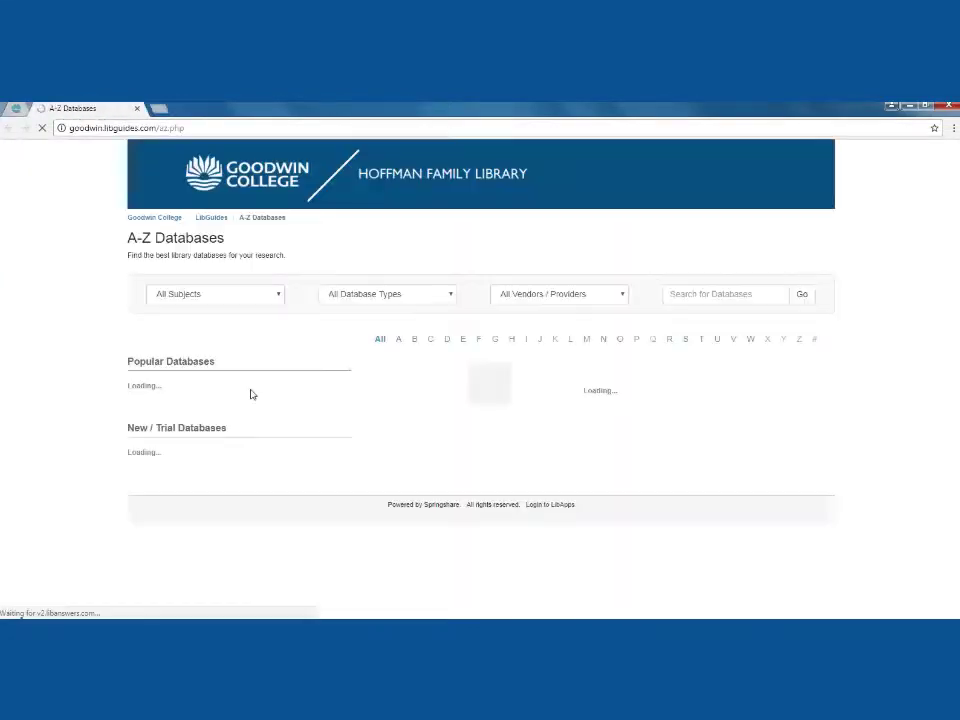
{"action": "scroll", "coordinate": [416, 358], "scroll_direction": "down", "scroll_amount": 1}
{"action": "scroll", "coordinate": [416, 358], "scroll_direction": "down", "scroll_amount": 3}
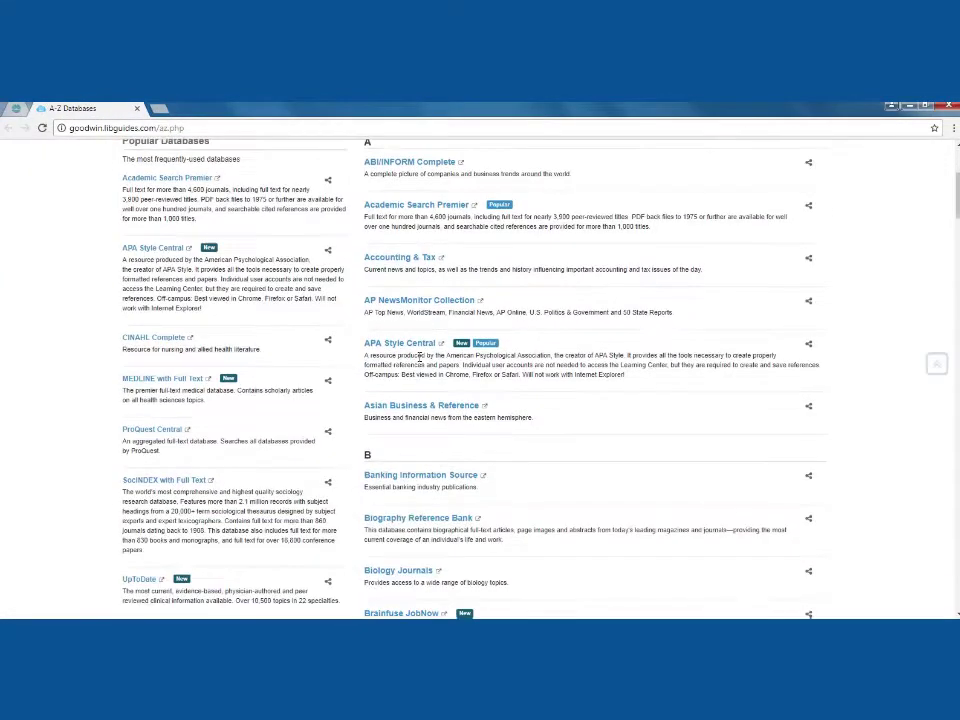
{"action": "scroll", "coordinate": [418, 359], "scroll_direction": "down", "scroll_amount": 3}
{"action": "scroll", "coordinate": [420, 360], "scroll_direction": "down", "scroll_amount": 2}
{"action": "scroll", "coordinate": [420, 360], "scroll_direction": "up", "scroll_amount": 4}
{"action": "scroll", "coordinate": [418, 364], "scroll_direction": "up", "scroll_amount": 5}
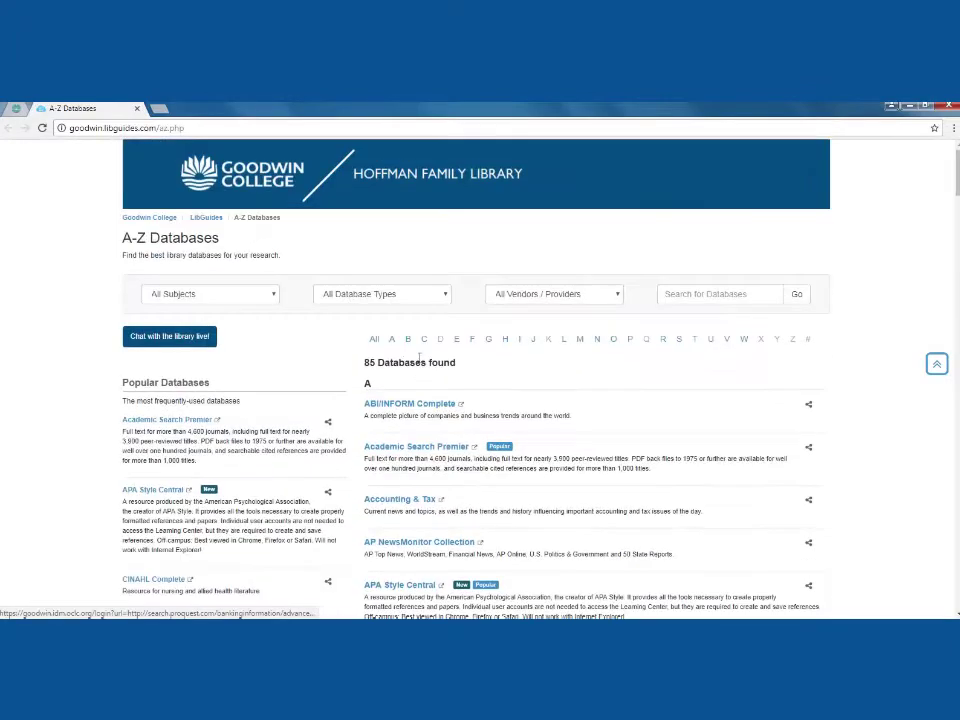
Step: Filter the database list to Nursing and open CINAHL Complete
{"action": "left_click", "coordinate": [270, 298]}
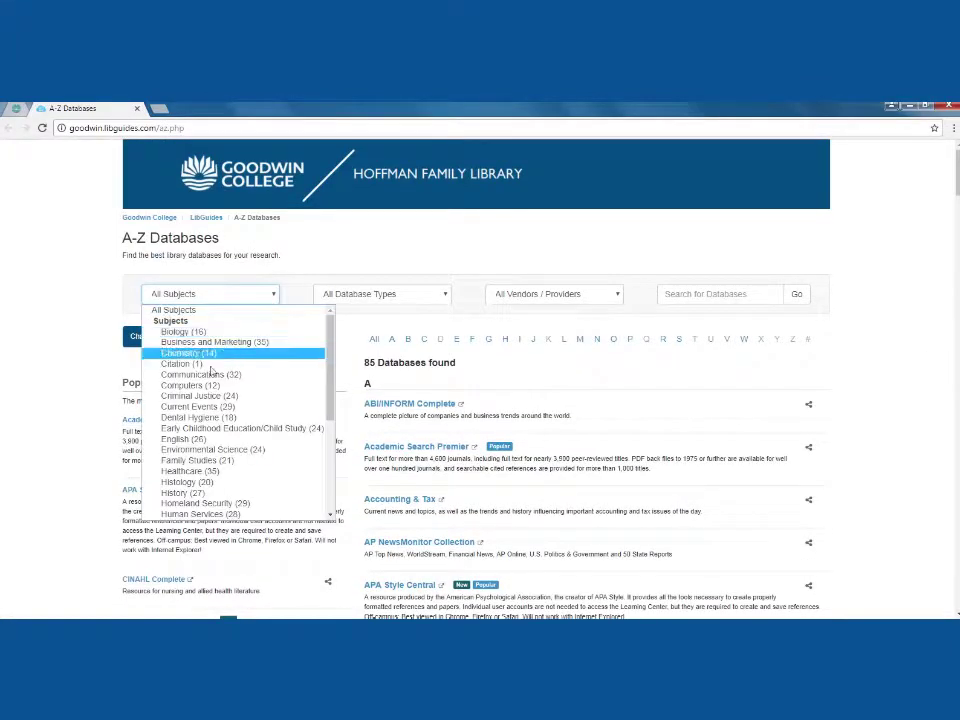
{"action": "scroll", "coordinate": [210, 370], "scroll_direction": "down", "scroll_amount": 2}
{"action": "scroll", "coordinate": [208, 385], "scroll_direction": "down", "scroll_amount": 3}
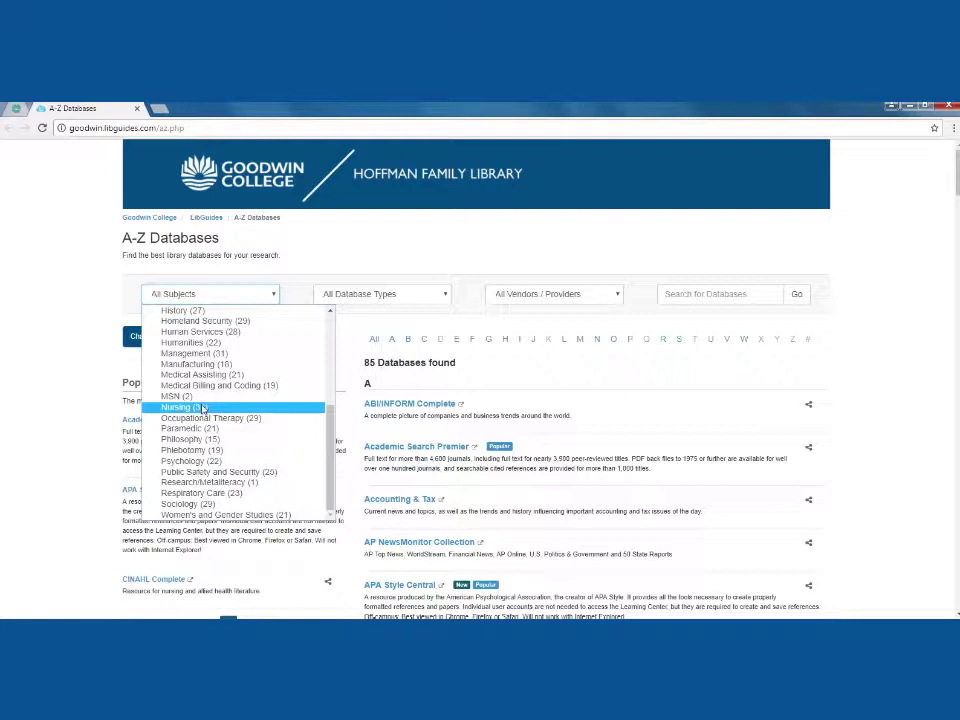
{"action": "left_click", "coordinate": [158, 407]}
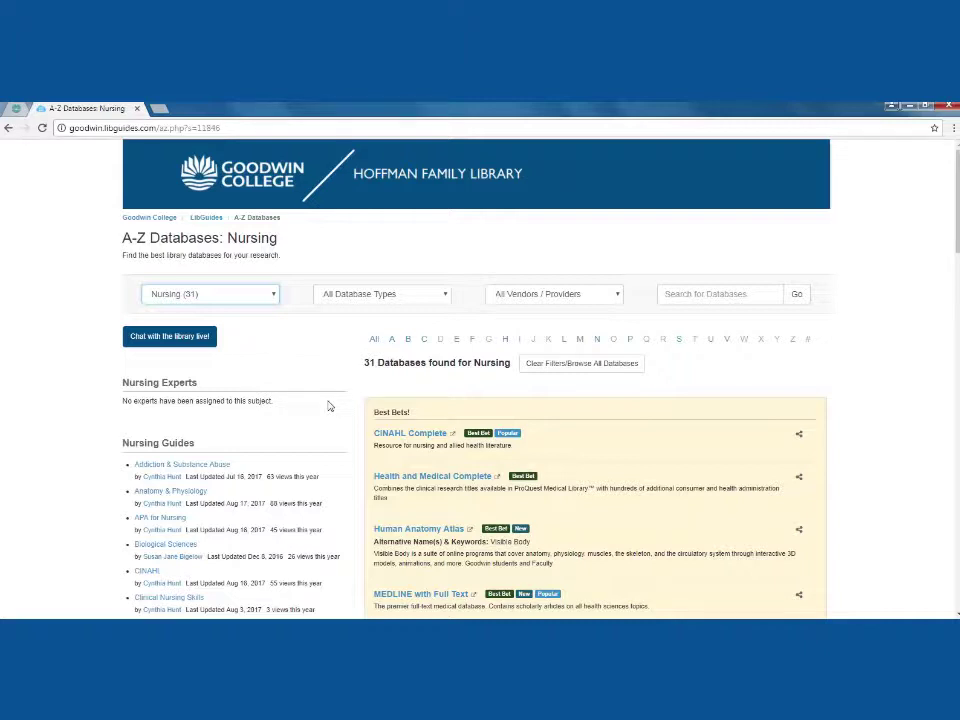
{"action": "scroll", "coordinate": [338, 406], "scroll_direction": "down", "scroll_amount": 1}
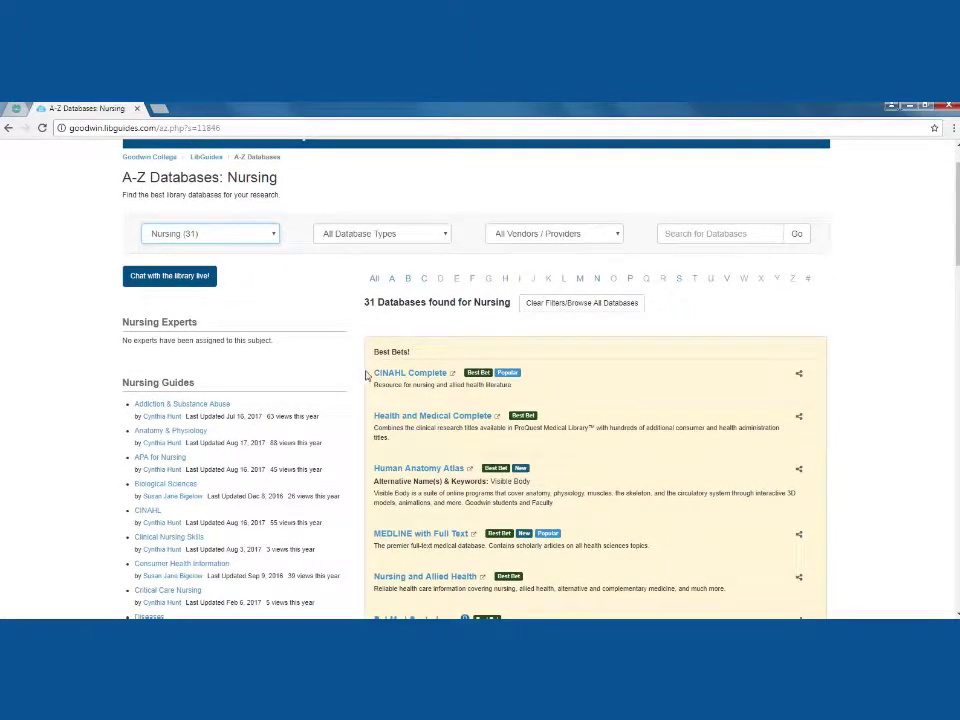
{"action": "left_click_drag", "start_coordinate": [372, 373], "coordinate": [452, 374]}
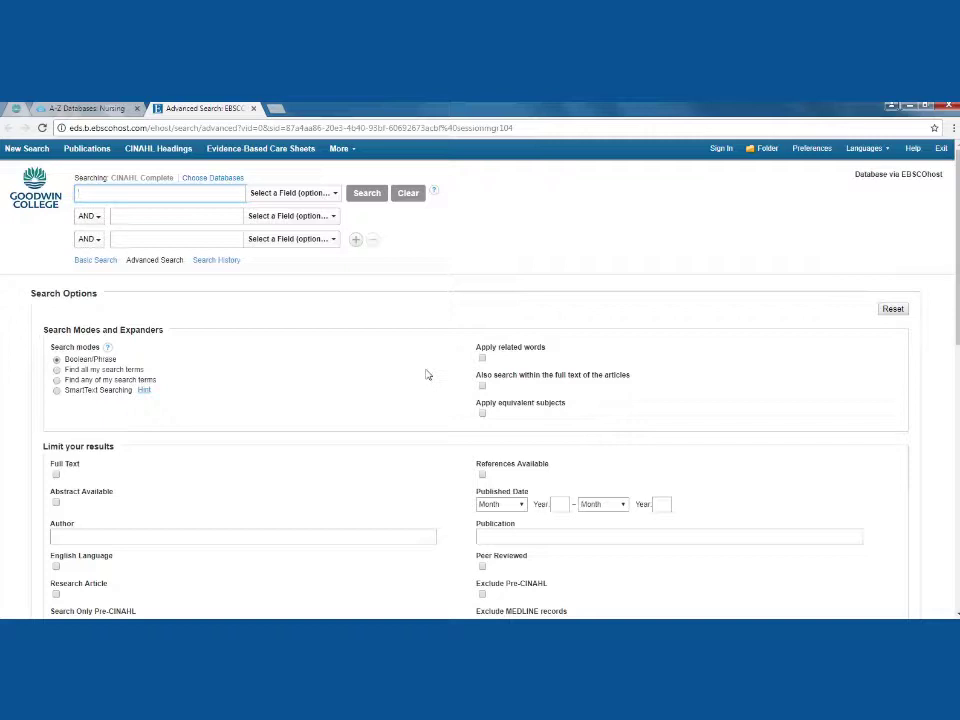
Step: Enter the query 'nursing AND methods OR study OR results' in the first search box
{"action": "type", "text": "nursing ANd method"}
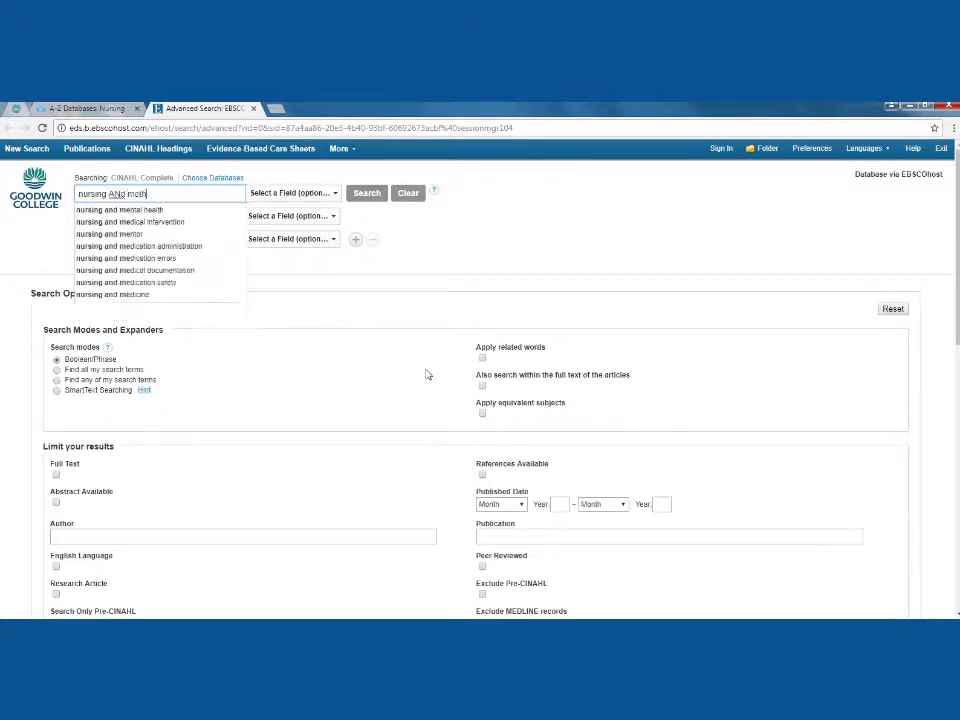
{"action": "key", "text": "BackSpace"}
{"action": "key", "text": "BackSpace"}
{"action": "key", "text": "BackSpace"}
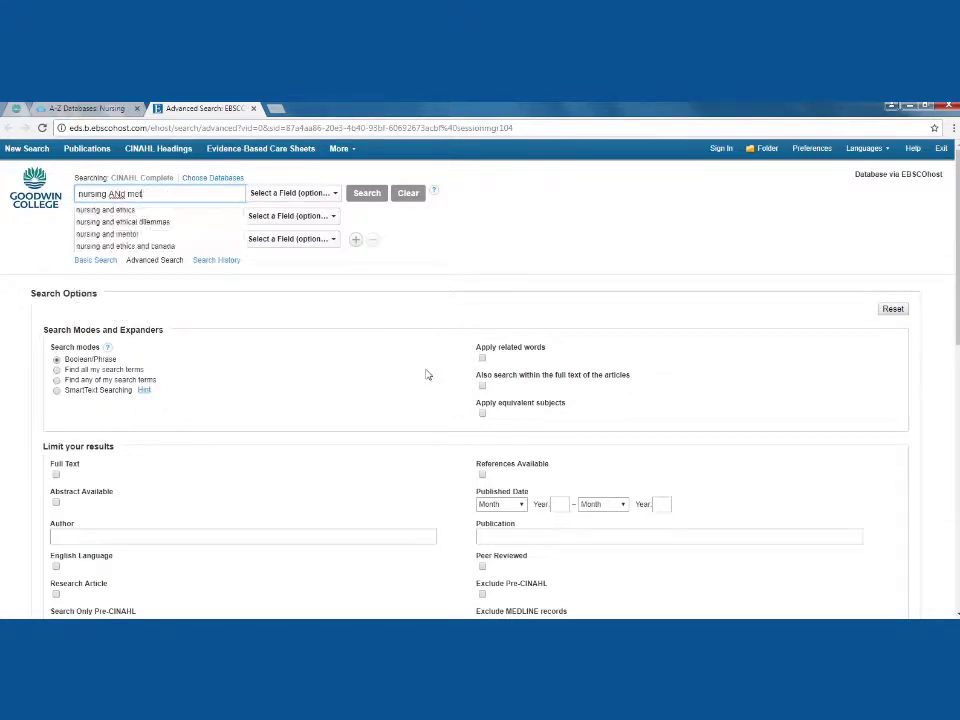
{"action": "key", "text": "BackSpace"}
{"action": "type", "text": "D metho"}
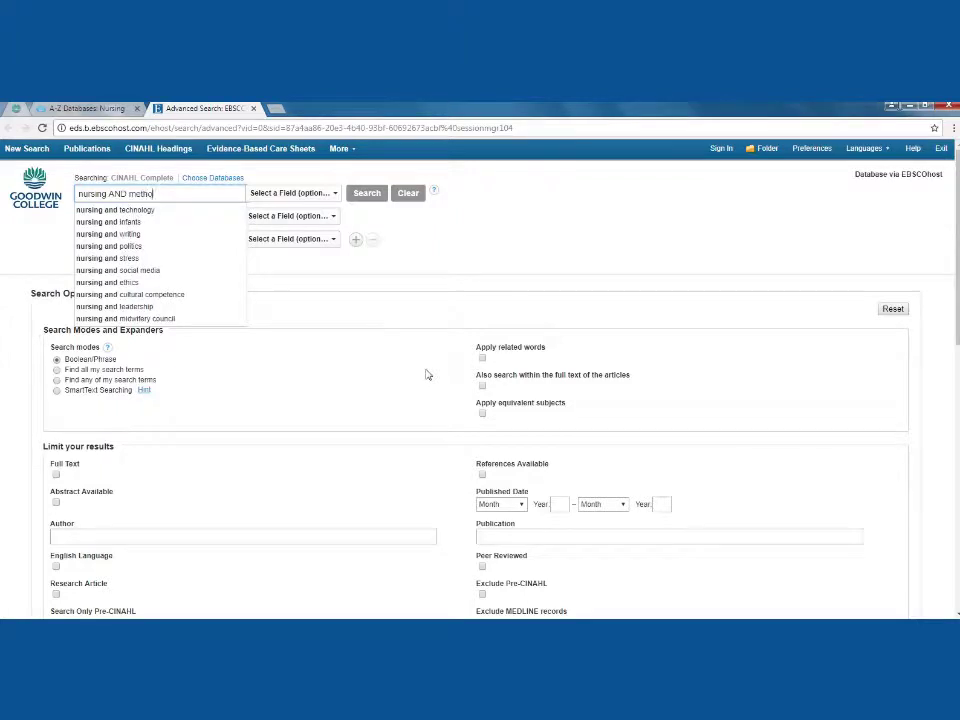
{"action": "type", "text": "ds OR s"}
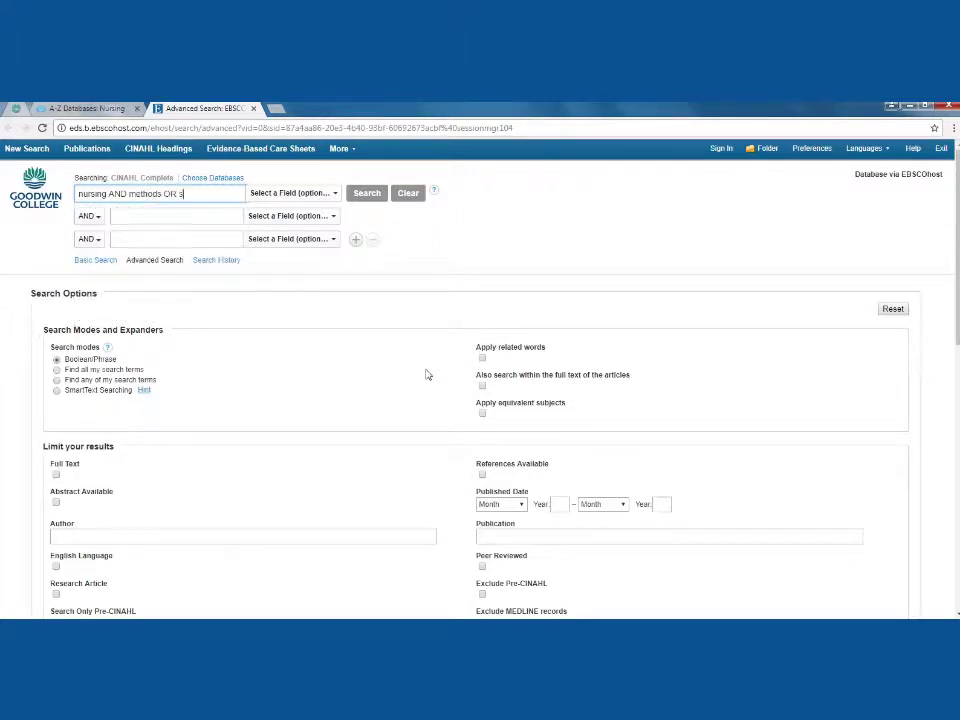
{"action": "type", "text": "tudy OR res"}
{"action": "type", "text": "ults"}
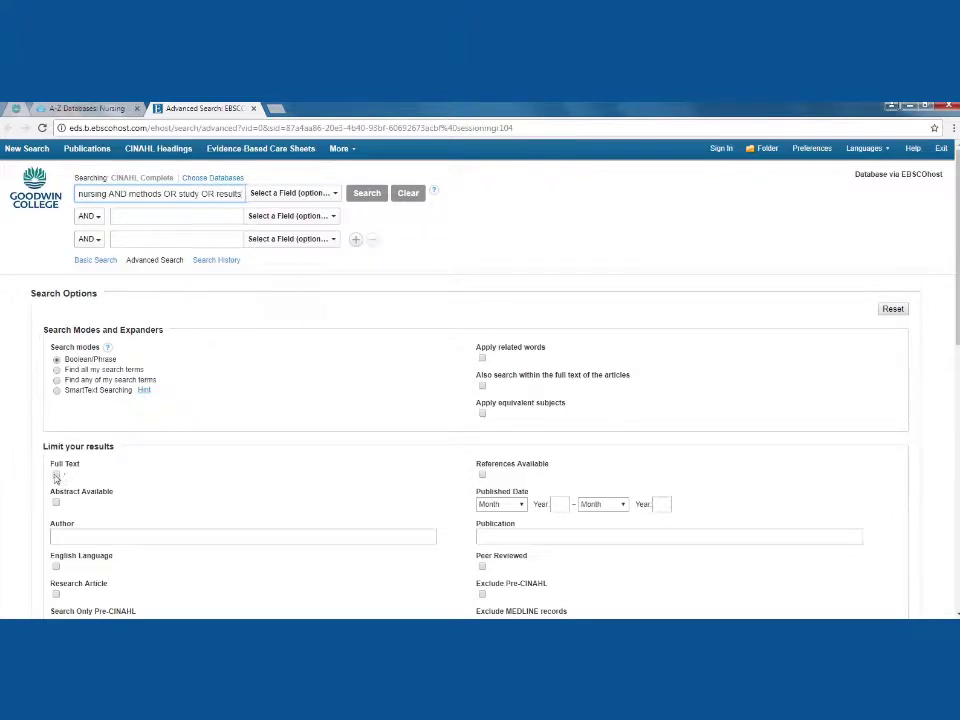
Step: Limit results to Full Text and Research Article, then run the search
{"action": "left_click", "coordinate": [56, 474]}
{"action": "scroll", "coordinate": [88, 321], "scroll_direction": "down", "scroll_amount": 2}
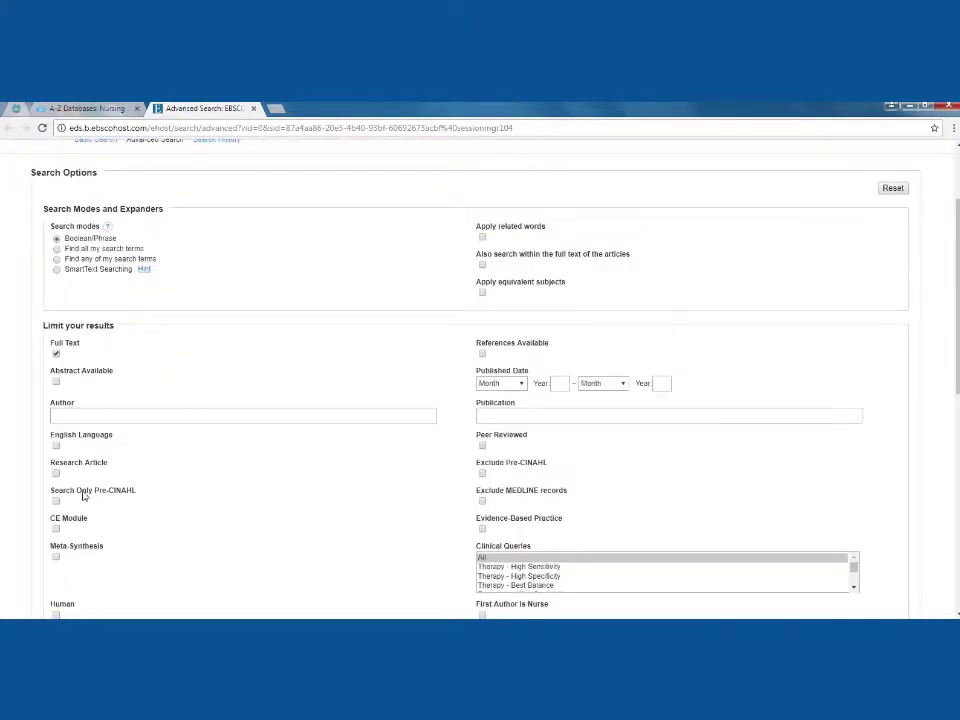
{"action": "left_click", "coordinate": [55, 474]}
{"action": "scroll", "coordinate": [199, 429], "scroll_direction": "up", "scroll_amount": 2}
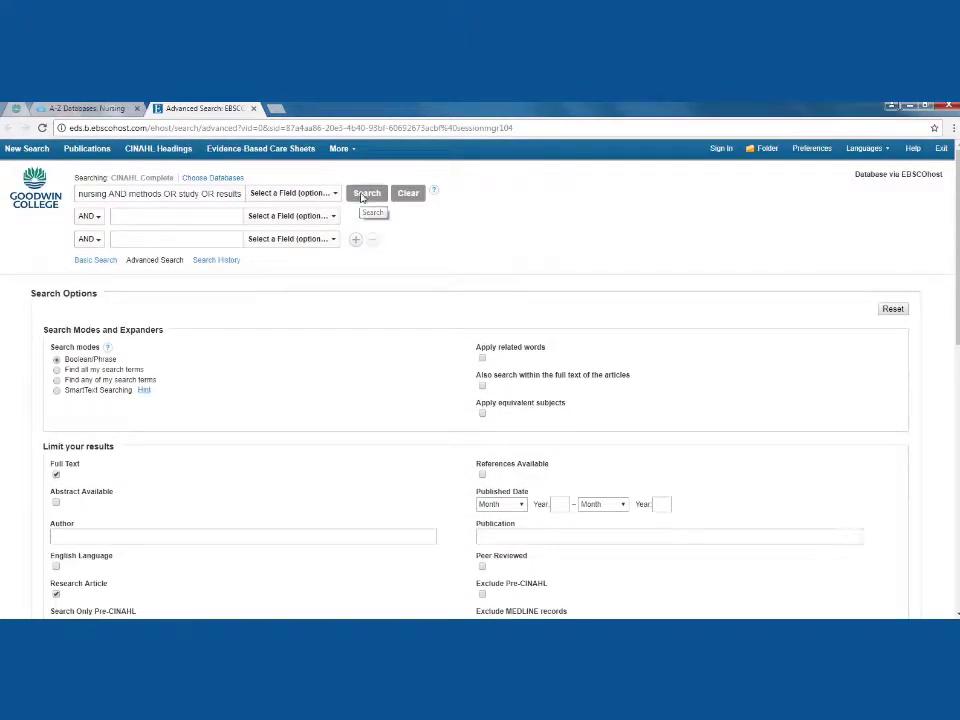
{"action": "left_click", "coordinate": [364, 195]}
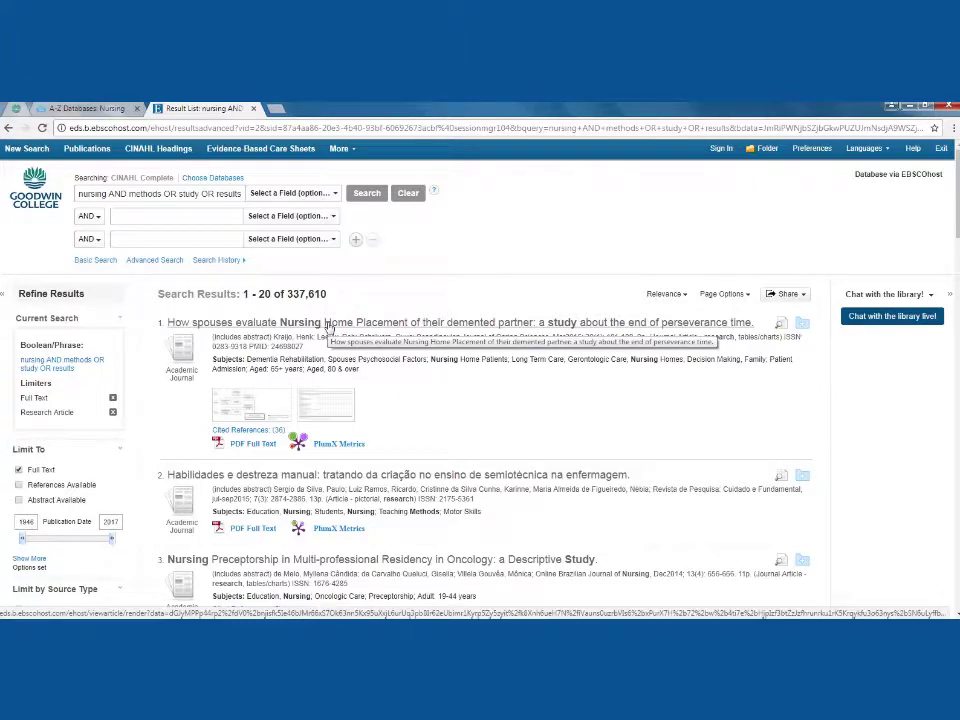
Step: Open the first result, 'How spouses evaluate Nursing Home Placement of their demented partner', and review its record
{"action": "left_click", "coordinate": [328, 324]}
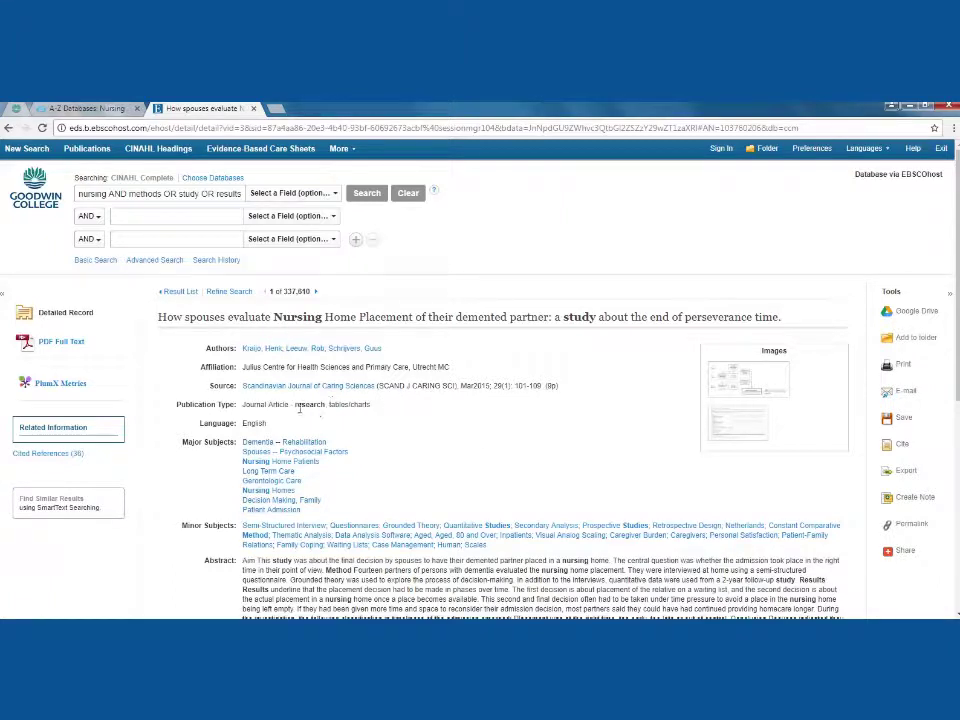
{"action": "left_click_drag", "start_coordinate": [295, 405], "coordinate": [338, 408]}
{"action": "left_click_drag", "start_coordinate": [561, 317], "coordinate": [598, 317]}
Step: Open the article's PDF full text and review the authors, affiliation and abstract aim
{"action": "left_click", "coordinate": [51, 343]}
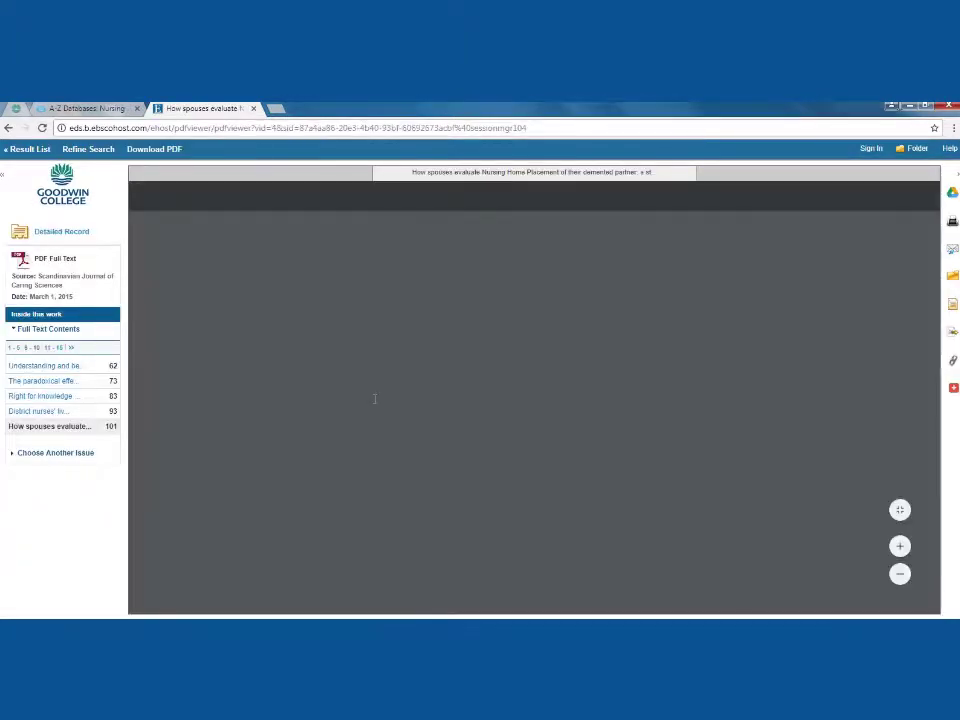
{"action": "mouse_move", "coordinate": [343, 334]}
{"action": "left_mouse_down"}
{"action": "mouse_move", "coordinate": [445, 366]}
{"action": "mouse_move", "coordinate": [370, 368]}
{"action": "left_mouse_up"}
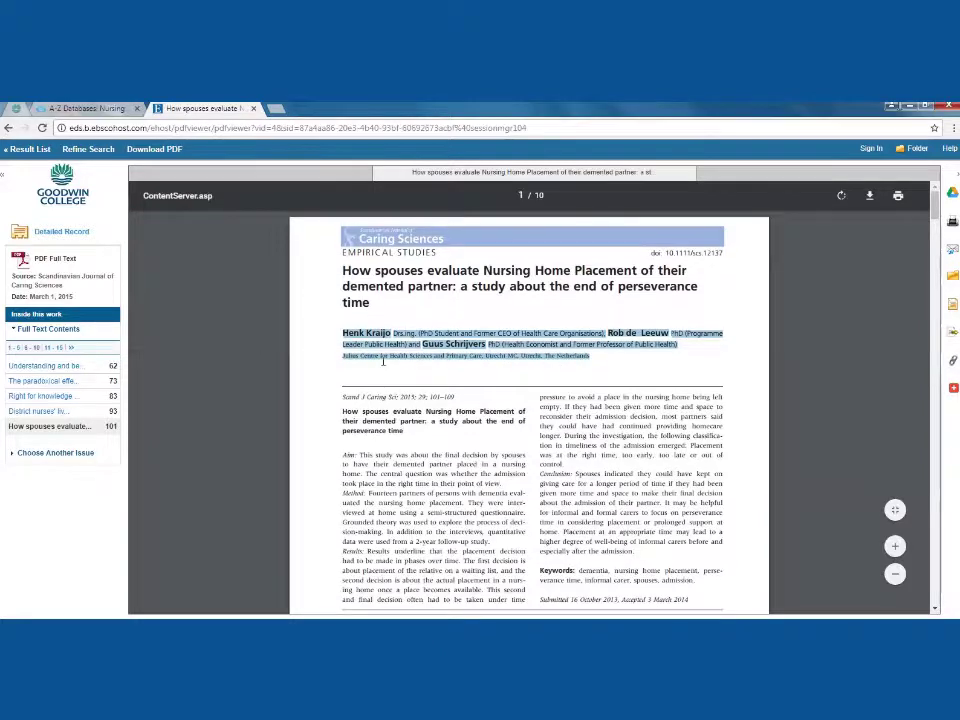
{"action": "scroll", "coordinate": [355, 345], "scroll_direction": "down", "scroll_amount": 2}
{"action": "left_click_drag", "start_coordinate": [346, 334], "coordinate": [361, 333]}
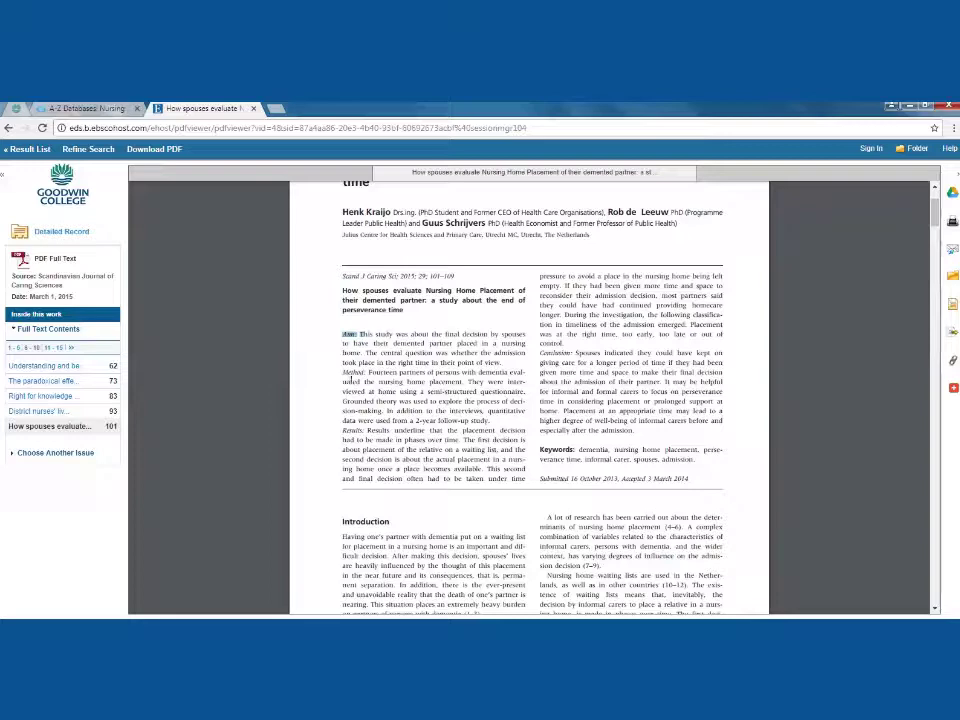
Step: Highlight the Introduction heading and scroll on to the Method section and Figure 1 flow chart
{"action": "scroll", "coordinate": [363, 386], "scroll_direction": "down", "scroll_amount": 1}
{"action": "scroll", "coordinate": [363, 386], "scroll_direction": "down", "scroll_amount": 3}
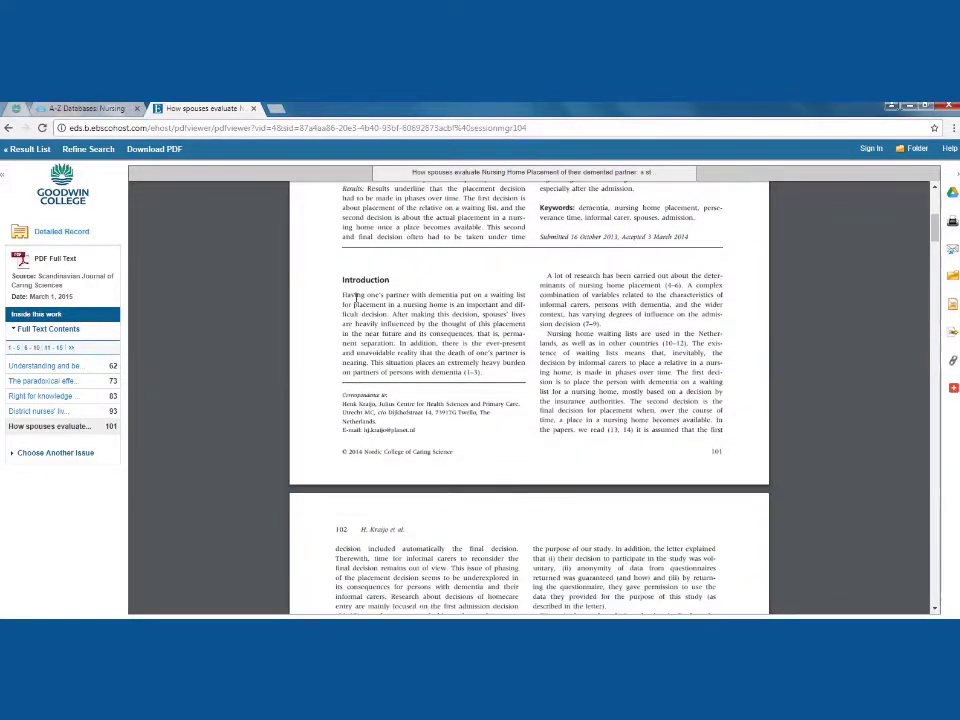
{"action": "double_click", "coordinate": [364, 281]}
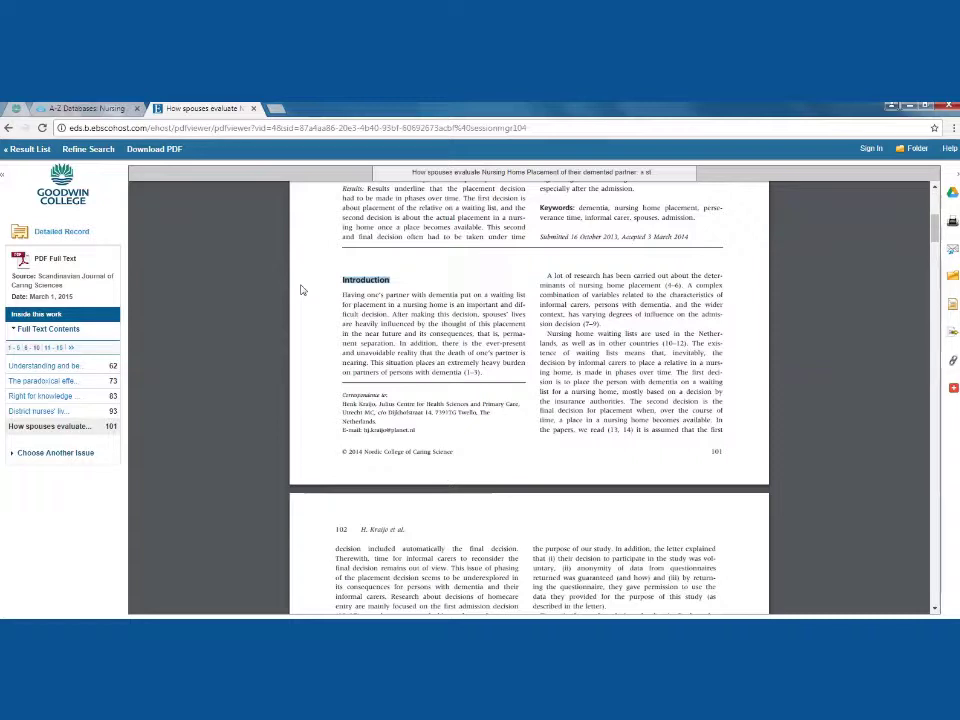
{"action": "scroll", "coordinate": [302, 290], "scroll_direction": "down", "scroll_amount": 1}
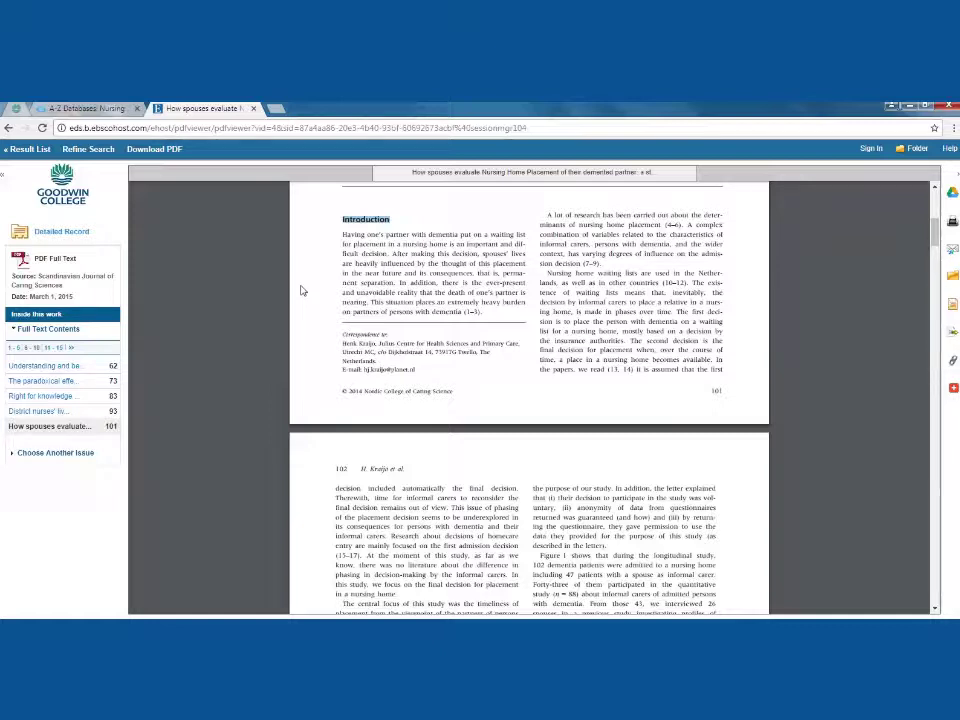
{"action": "scroll", "coordinate": [340, 310], "scroll_direction": "down", "scroll_amount": 3}
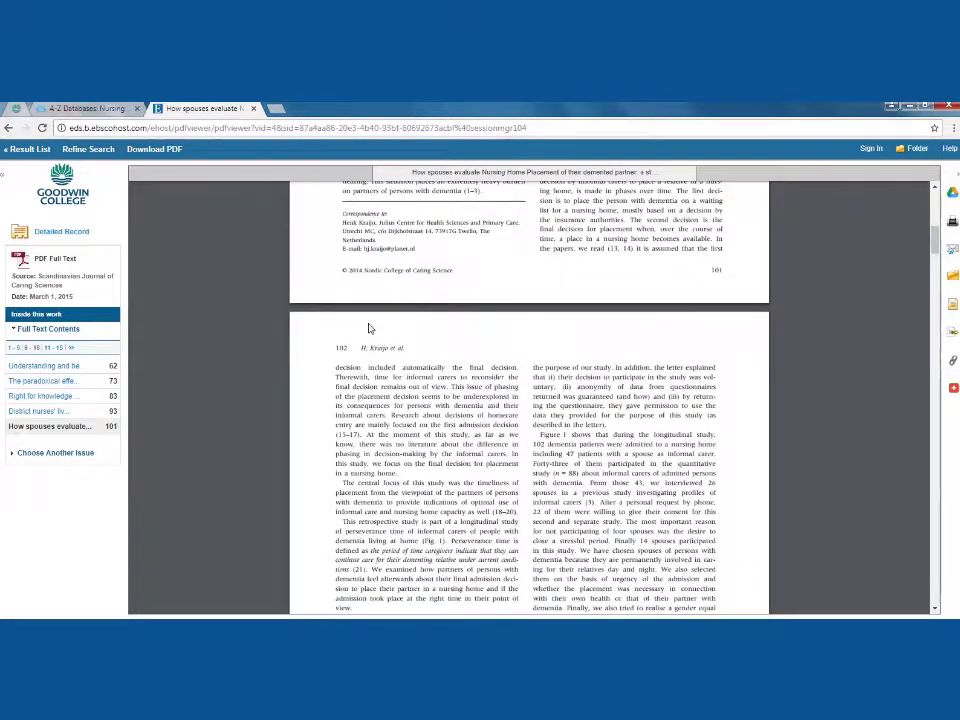
{"action": "scroll", "coordinate": [369, 328], "scroll_direction": "down", "scroll_amount": 1}
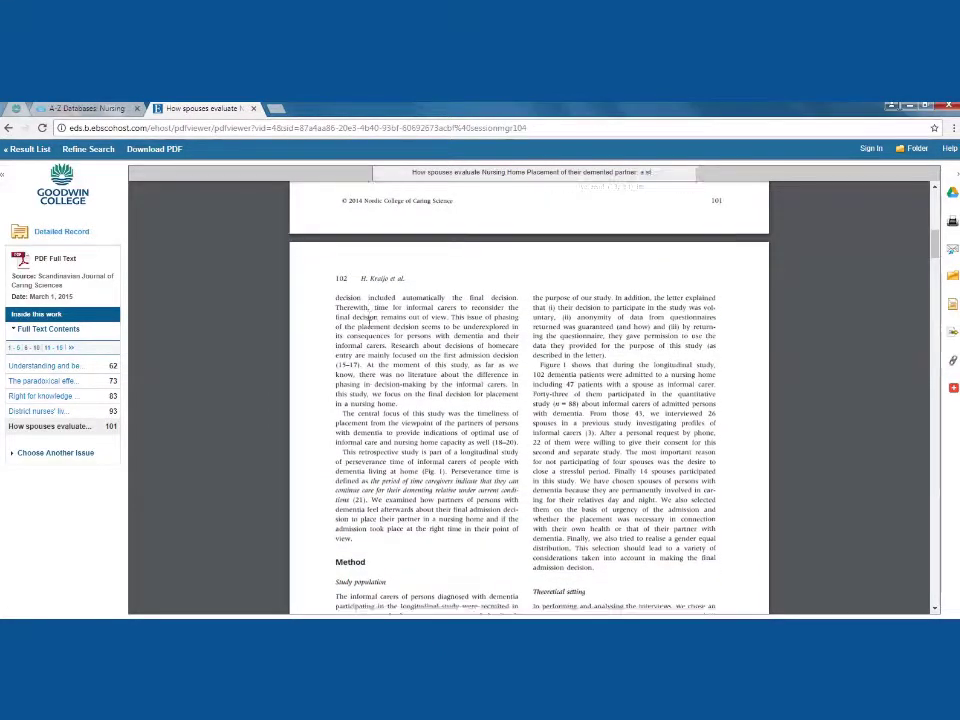
{"action": "scroll", "coordinate": [369, 326], "scroll_direction": "down", "scroll_amount": 3}
{"action": "scroll", "coordinate": [375, 326], "scroll_direction": "down", "scroll_amount": 3}
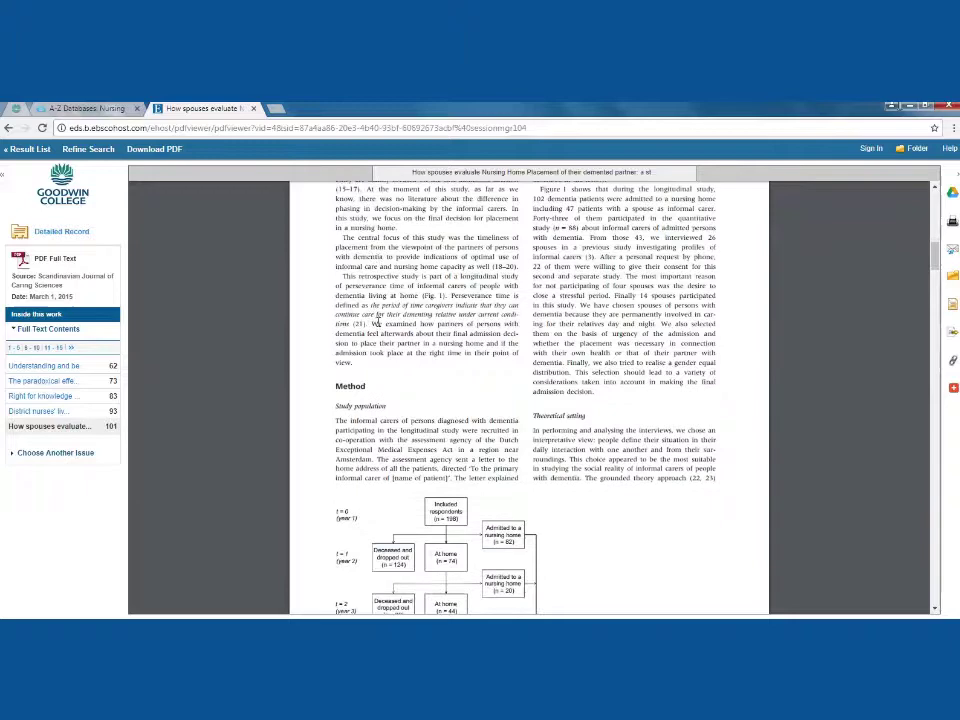
{"action": "scroll", "coordinate": [378, 326], "scroll_direction": "down", "scroll_amount": 1}
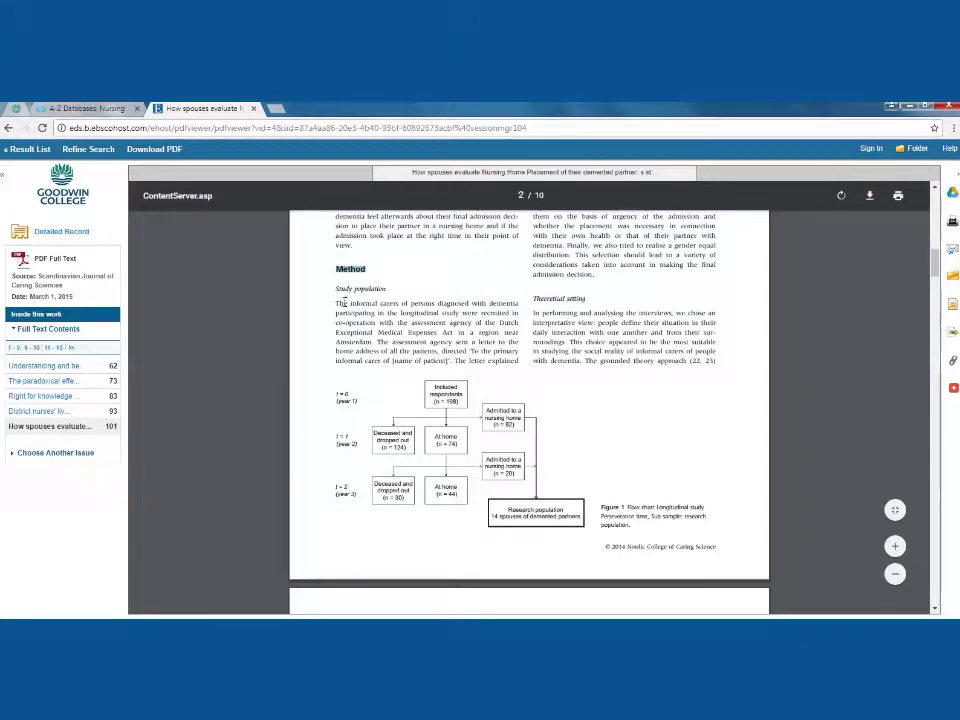
Step: Scroll past data collection and Table 1 to page 104 and highlight the Results heading
{"action": "scroll", "coordinate": [398, 327], "scroll_direction": "down", "scroll_amount": 2}
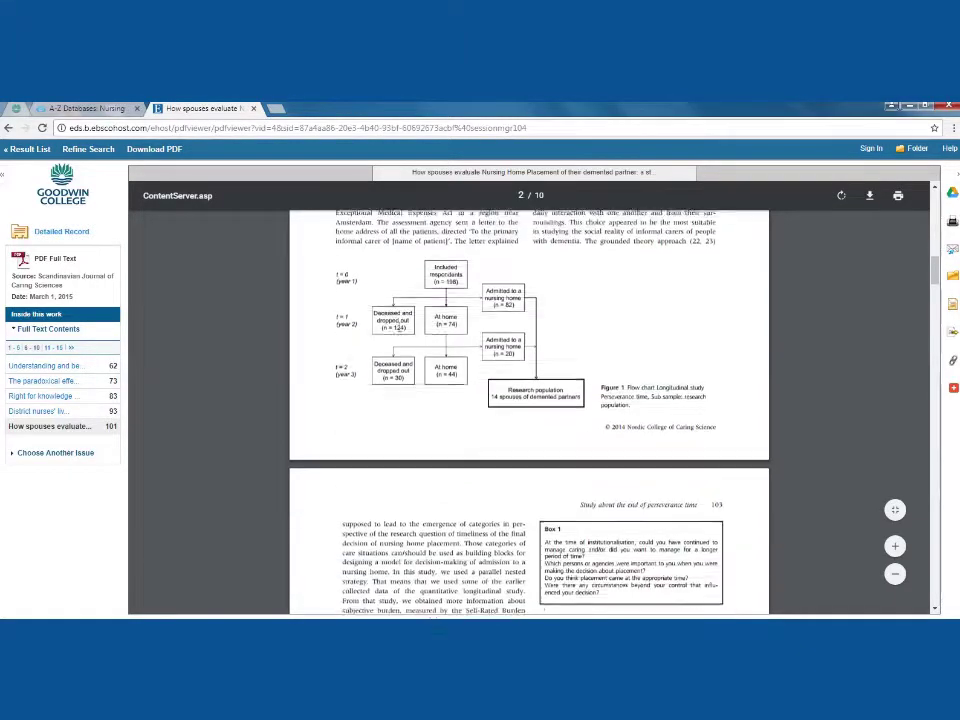
{"action": "scroll", "coordinate": [398, 327], "scroll_direction": "down", "scroll_amount": 1}
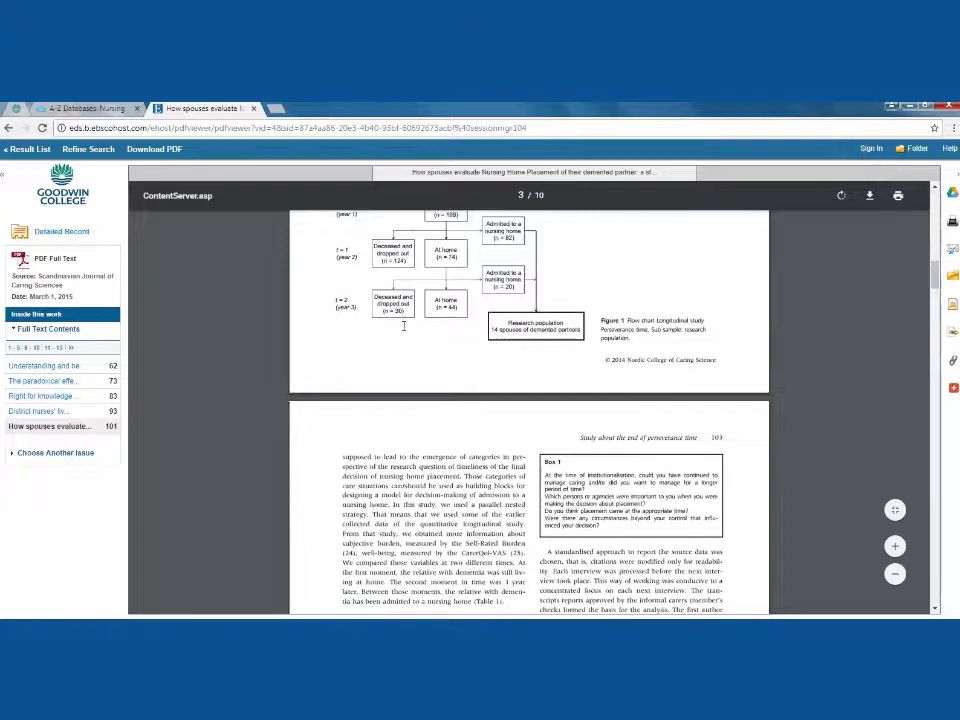
{"action": "scroll", "coordinate": [404, 325], "scroll_direction": "down", "scroll_amount": 1}
{"action": "scroll", "coordinate": [404, 325], "scroll_direction": "down", "scroll_amount": 1}
{"action": "scroll", "coordinate": [404, 326], "scroll_direction": "down", "scroll_amount": 1}
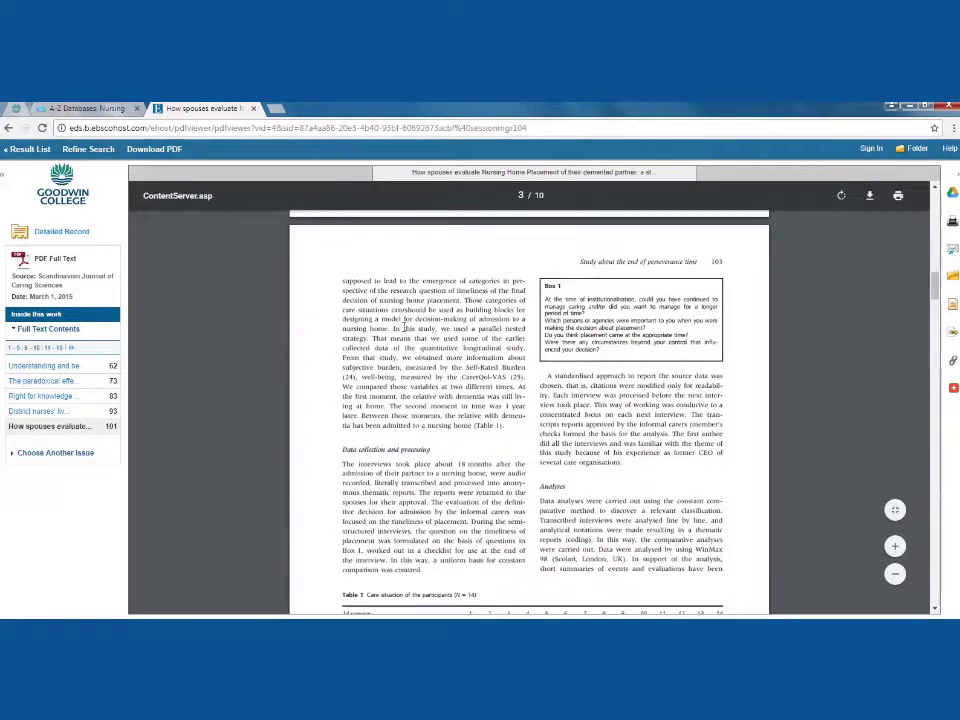
{"action": "scroll", "coordinate": [404, 327], "scroll_direction": "down", "scroll_amount": 3}
{"action": "scroll", "coordinate": [404, 327], "scroll_direction": "down", "scroll_amount": 3}
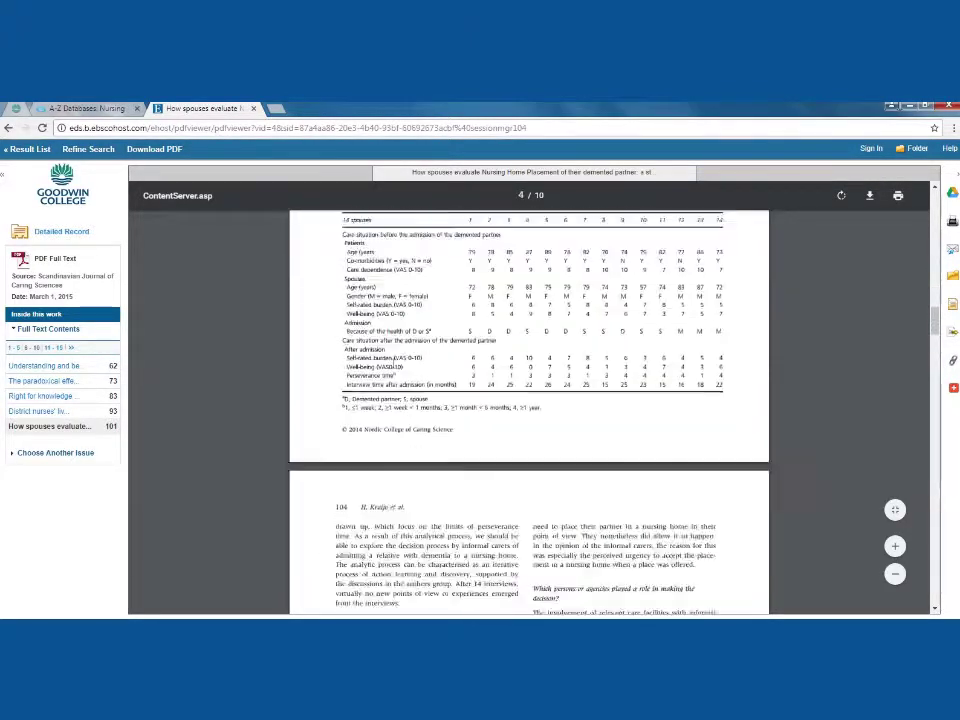
{"action": "scroll", "coordinate": [380, 300], "scroll_direction": "down", "scroll_amount": 3}
{"action": "scroll", "coordinate": [353, 268], "scroll_direction": "down", "scroll_amount": 2}
{"action": "double_click", "coordinate": [349, 236]}
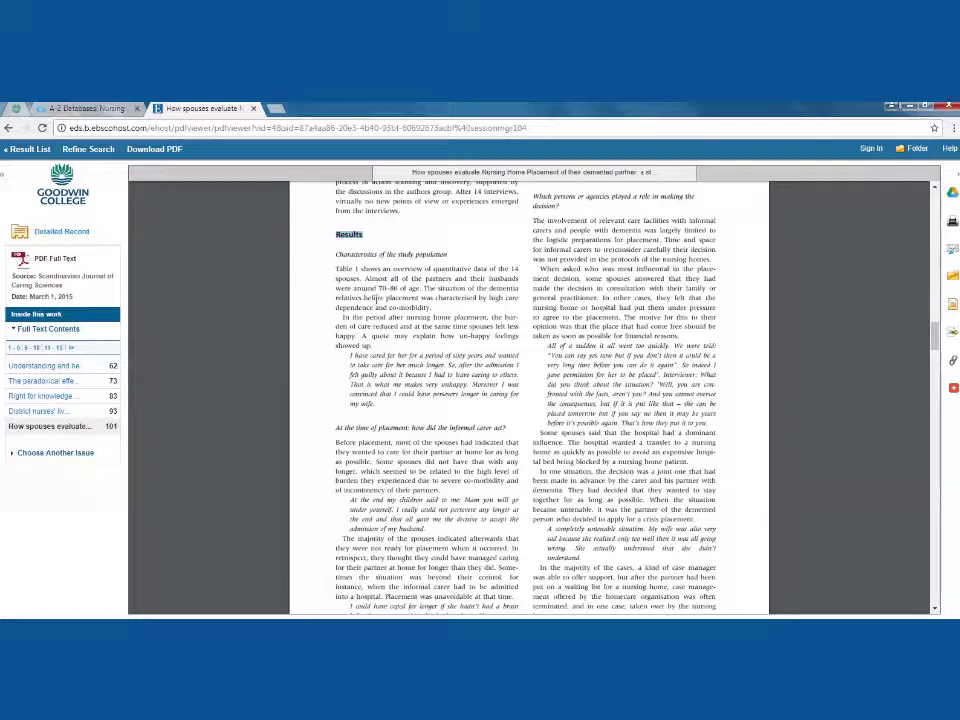
Step: Scroll through the Results section toward the Discussion
{"action": "scroll", "coordinate": [400, 305], "scroll_direction": "down", "scroll_amount": 2}
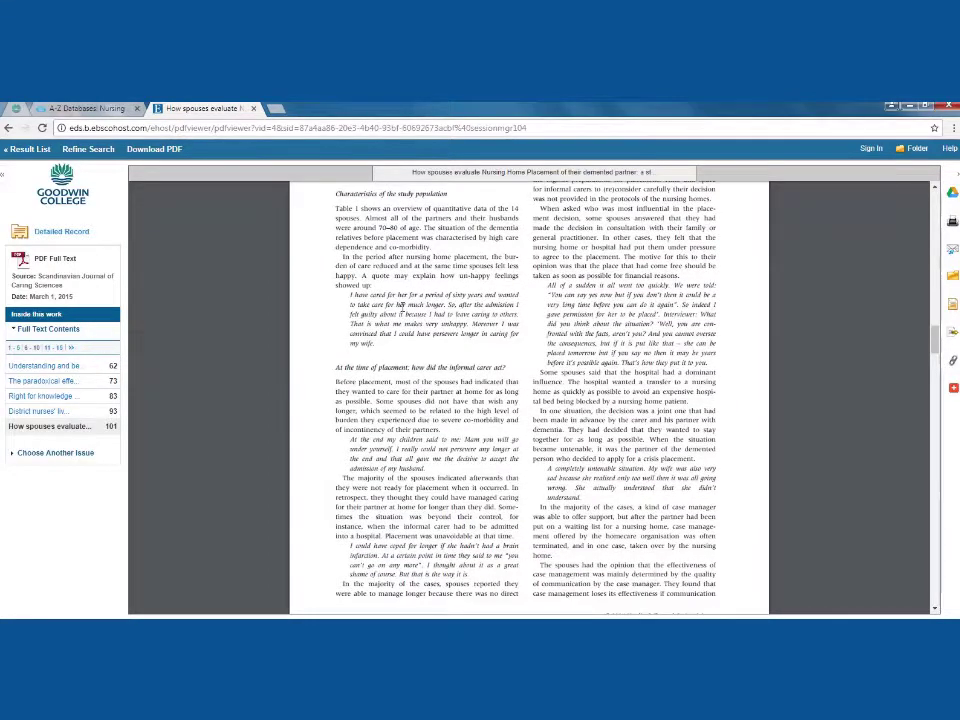
{"action": "scroll", "coordinate": [400, 305], "scroll_direction": "down", "scroll_amount": 2}
{"action": "scroll", "coordinate": [402, 307], "scroll_direction": "down", "scroll_amount": 2}
{"action": "scroll", "coordinate": [402, 306], "scroll_direction": "down", "scroll_amount": 2}
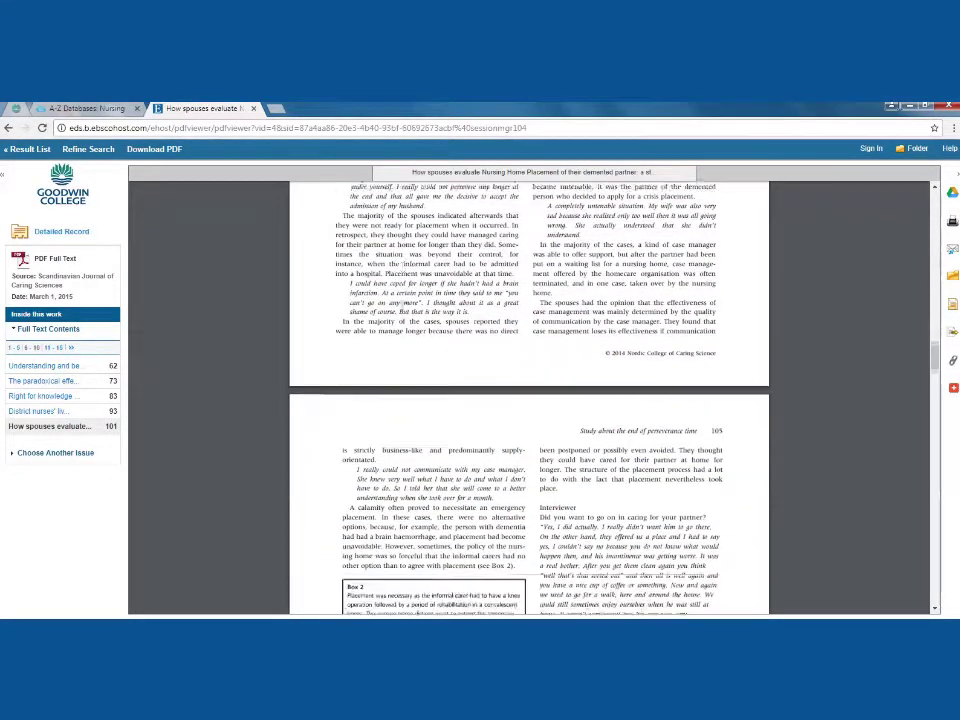
{"action": "scroll", "coordinate": [402, 306], "scroll_direction": "down", "scroll_amount": 3}
{"action": "scroll", "coordinate": [402, 306], "scroll_direction": "down", "scroll_amount": 3}
{"action": "scroll", "coordinate": [403, 306], "scroll_direction": "down", "scroll_amount": 4}
{"action": "scroll", "coordinate": [402, 306], "scroll_direction": "down", "scroll_amount": 2}
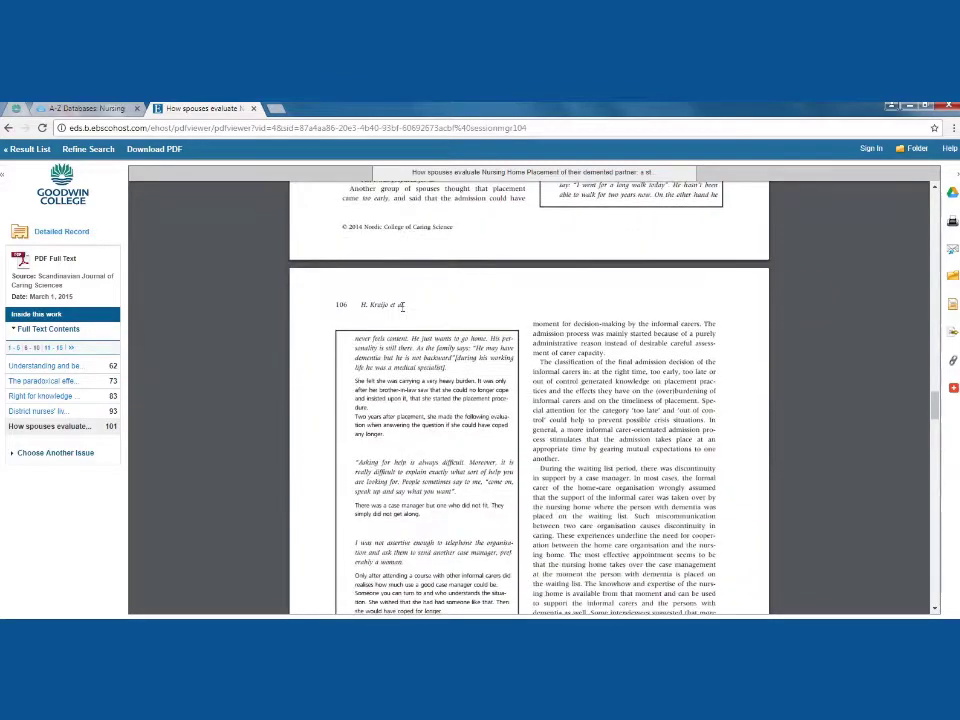
{"action": "scroll", "coordinate": [402, 306], "scroll_direction": "down", "scroll_amount": 2}
{"action": "scroll", "coordinate": [402, 306], "scroll_direction": "down", "scroll_amount": 2}
Step: Highlight the 'Discussion and implications for practice' heading and the Conclusion heading on page 107
{"action": "scroll", "coordinate": [402, 306], "scroll_direction": "down", "scroll_amount": 1}
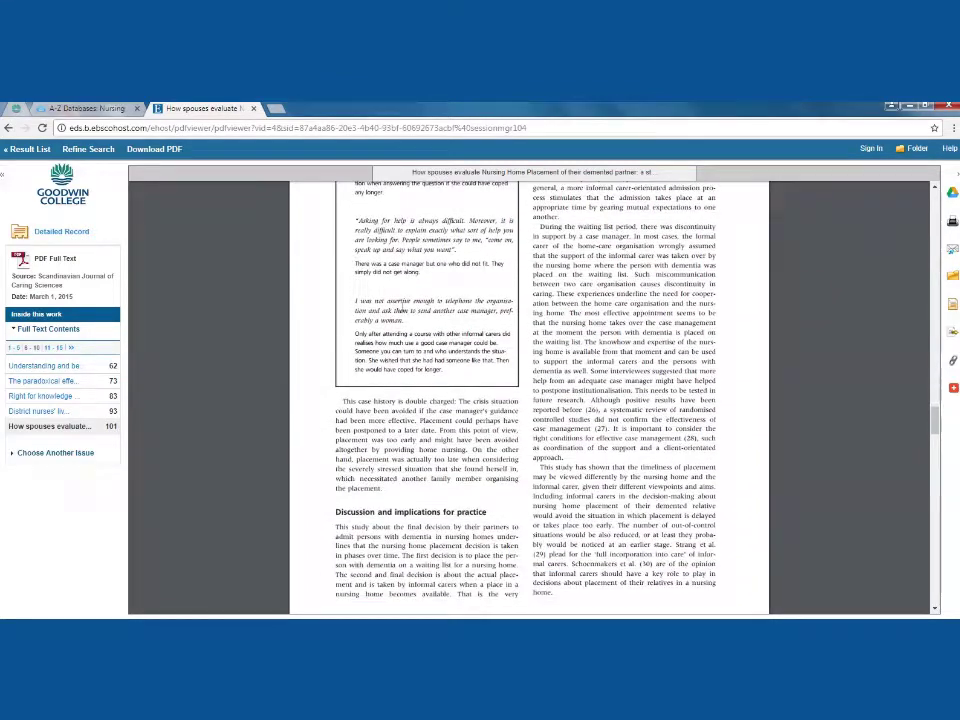
{"action": "scroll", "coordinate": [402, 306], "scroll_direction": "down", "scroll_amount": 1}
{"action": "scroll", "coordinate": [402, 308], "scroll_direction": "down", "scroll_amount": 2}
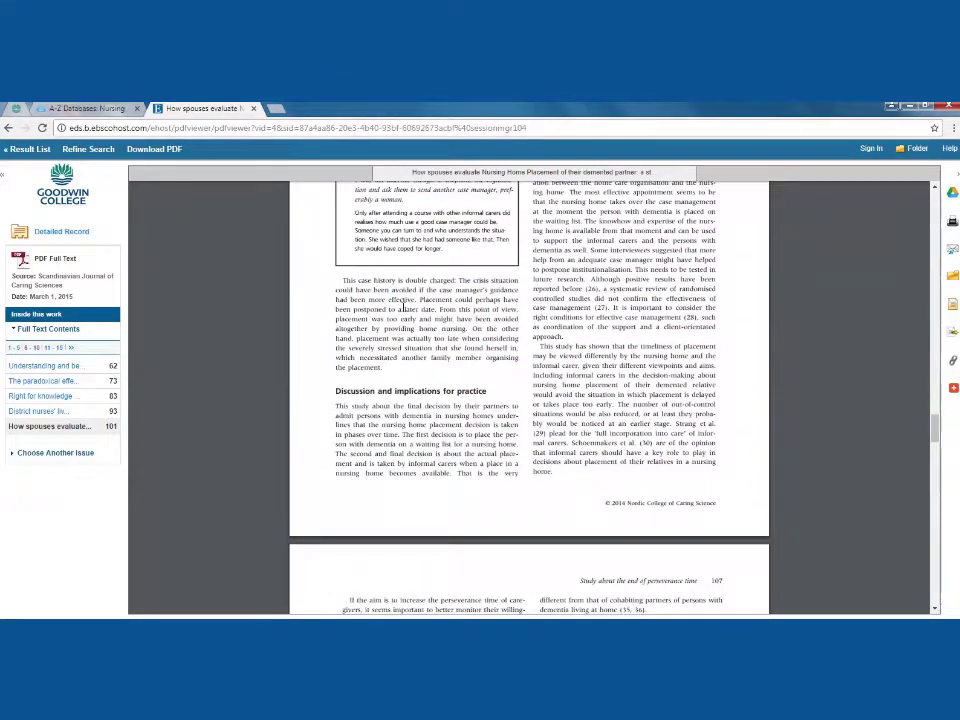
{"action": "scroll", "coordinate": [404, 308], "scroll_direction": "down", "scroll_amount": 2}
{"action": "scroll", "coordinate": [404, 308], "scroll_direction": "down", "scroll_amount": 1}
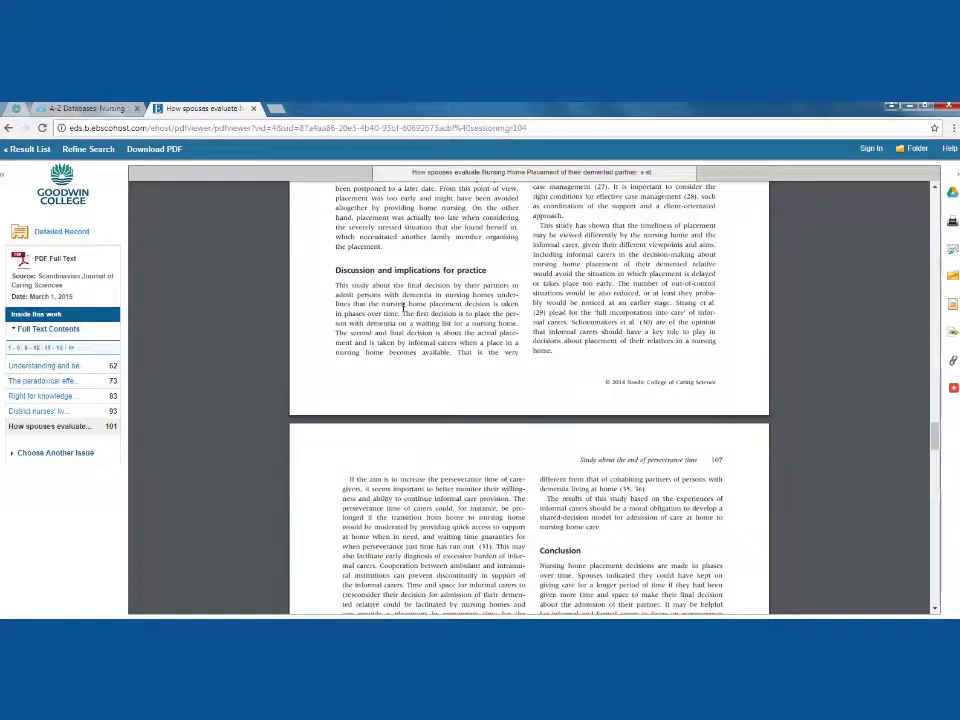
{"action": "triple_click", "coordinate": [409, 272]}
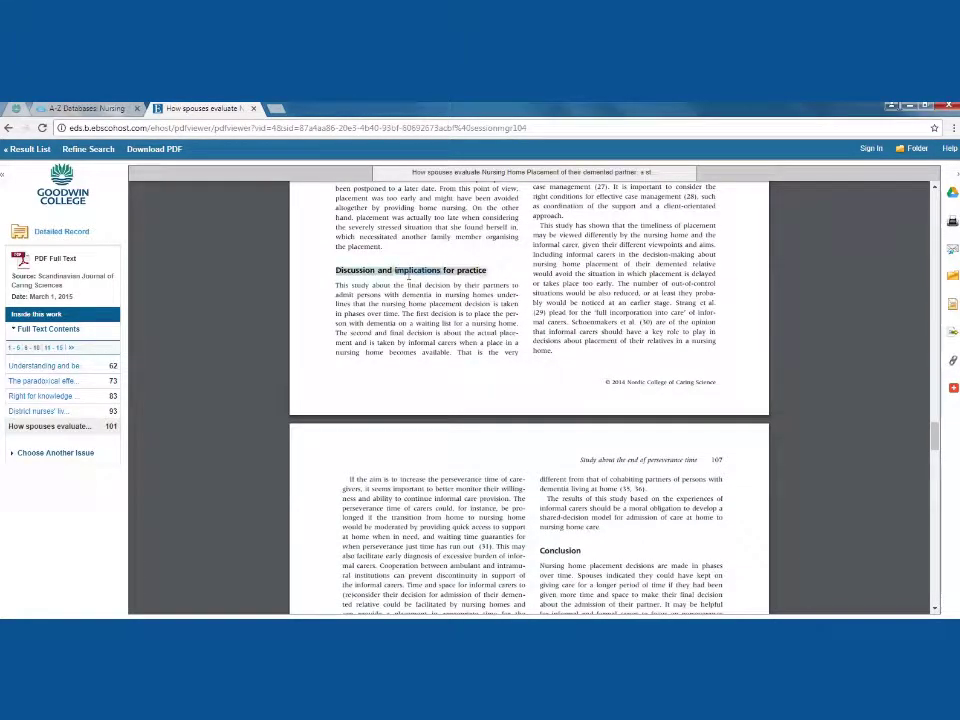
{"action": "scroll", "coordinate": [550, 385], "scroll_direction": "down", "scroll_amount": 3}
{"action": "double_click", "coordinate": [552, 370]}
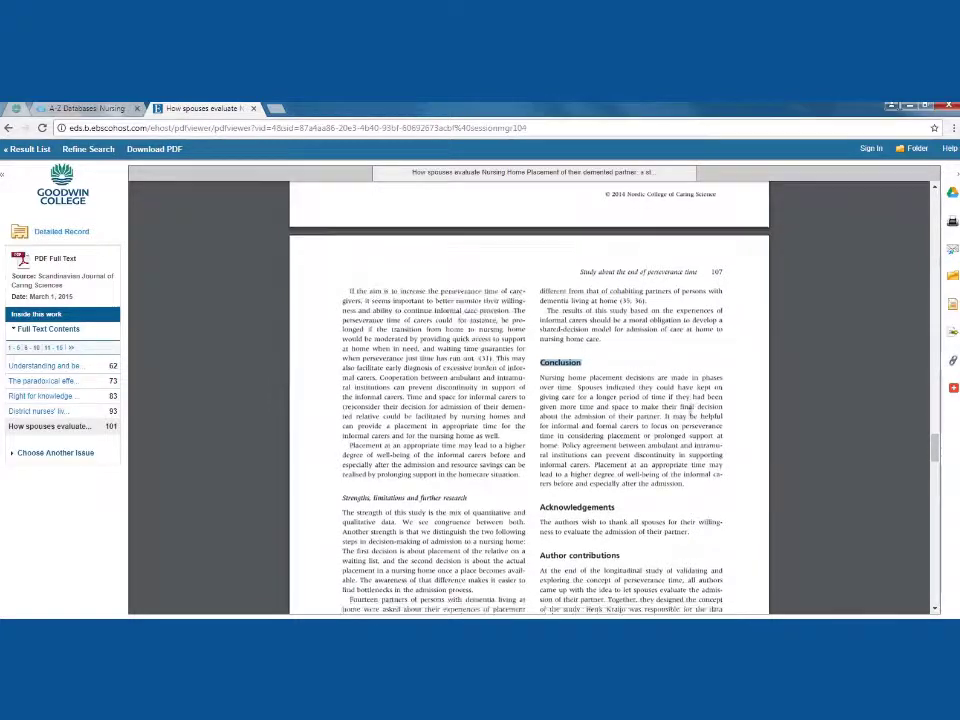
Step: Highlight the References heading on page 108 and scroll through the list to page 109
{"action": "scroll", "coordinate": [693, 406], "scroll_direction": "down", "scroll_amount": 3}
{"action": "scroll", "coordinate": [690, 408], "scroll_direction": "down", "scroll_amount": 3}
{"action": "scroll", "coordinate": [689, 408], "scroll_direction": "down", "scroll_amount": 3}
{"action": "scroll", "coordinate": [690, 412], "scroll_direction": "down", "scroll_amount": 4}
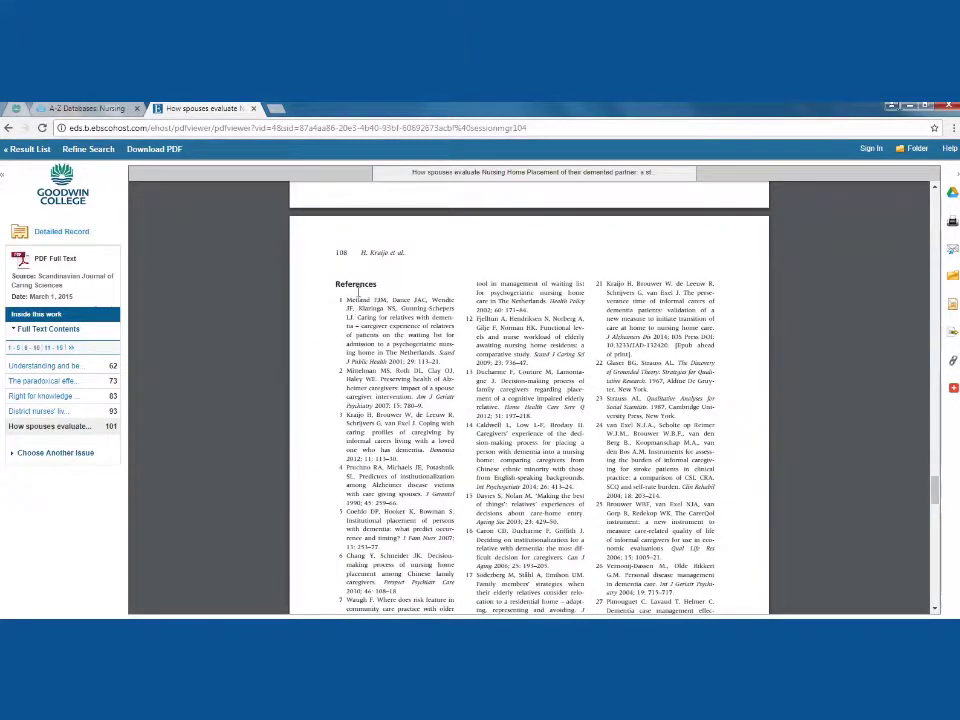
{"action": "double_click", "coordinate": [357, 285]}
{"action": "scroll", "coordinate": [437, 341], "scroll_direction": "down", "scroll_amount": 1}
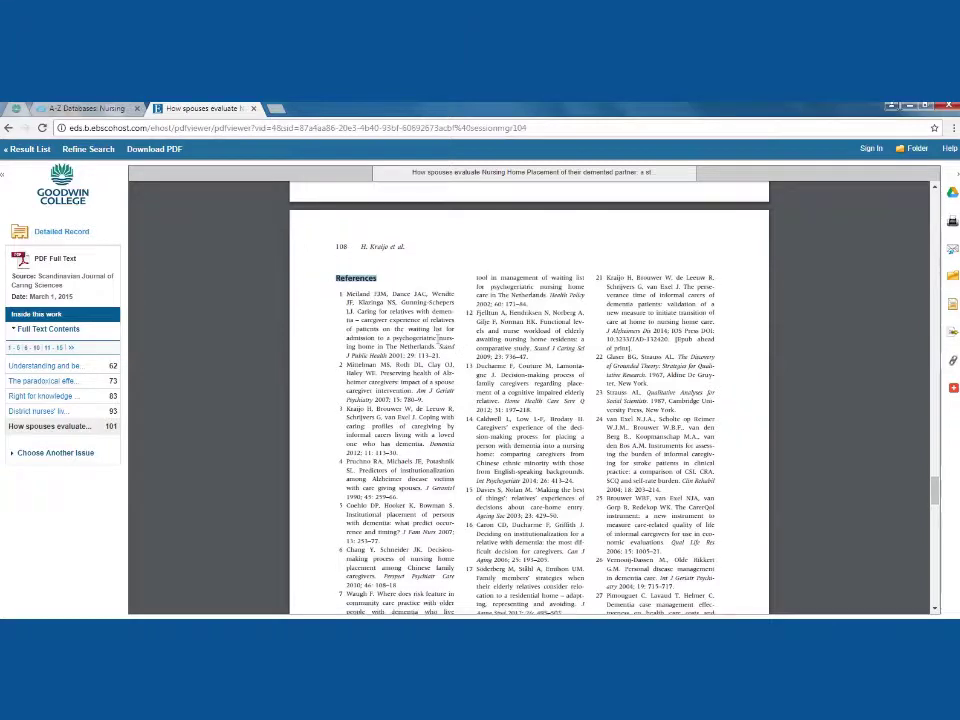
{"action": "scroll", "coordinate": [437, 341], "scroll_direction": "down", "scroll_amount": 3}
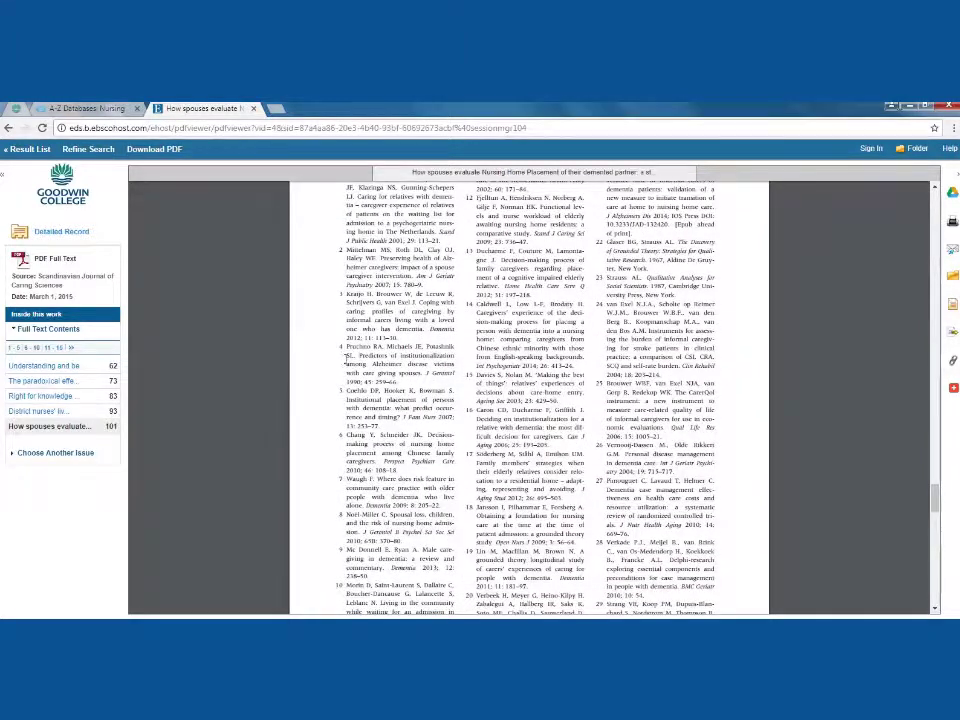
{"action": "scroll", "coordinate": [349, 355], "scroll_direction": "down", "scroll_amount": 4}
{"action": "scroll", "coordinate": [352, 355], "scroll_direction": "down", "scroll_amount": 4}
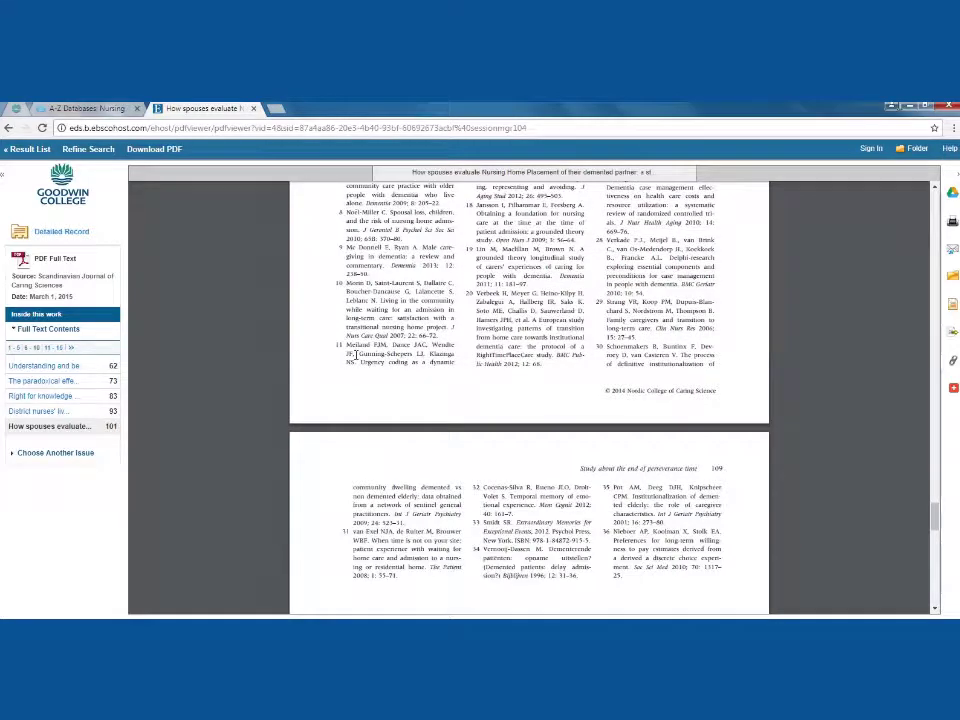